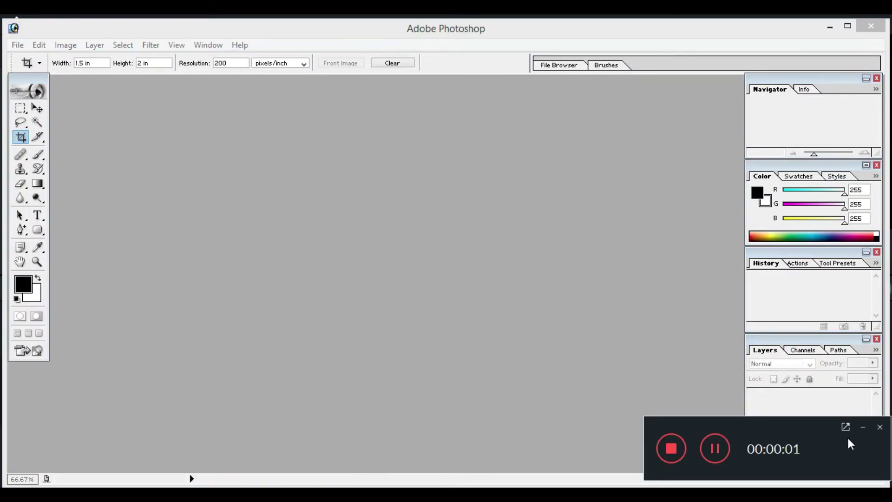
Dismiss the screen recorder overlay over the empty Photoshop workspace.
click(863, 427)
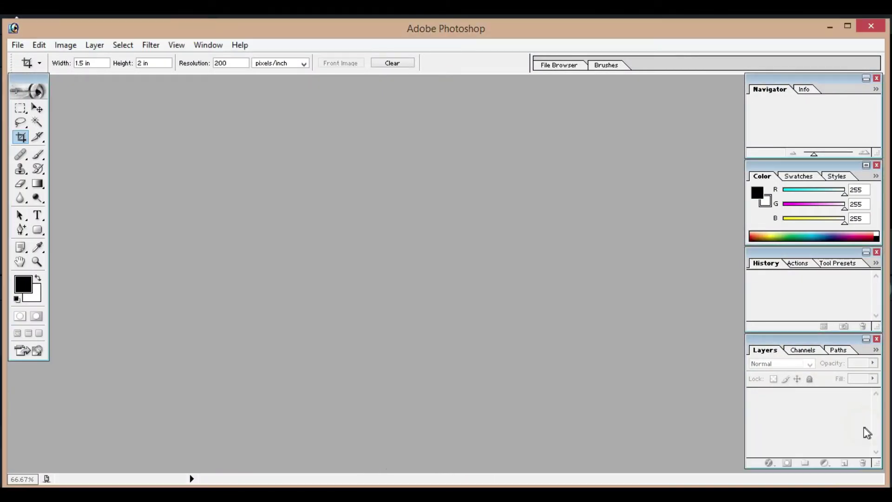
Open moe-3251269_960_720.png from the Desktop.
click(17, 45)
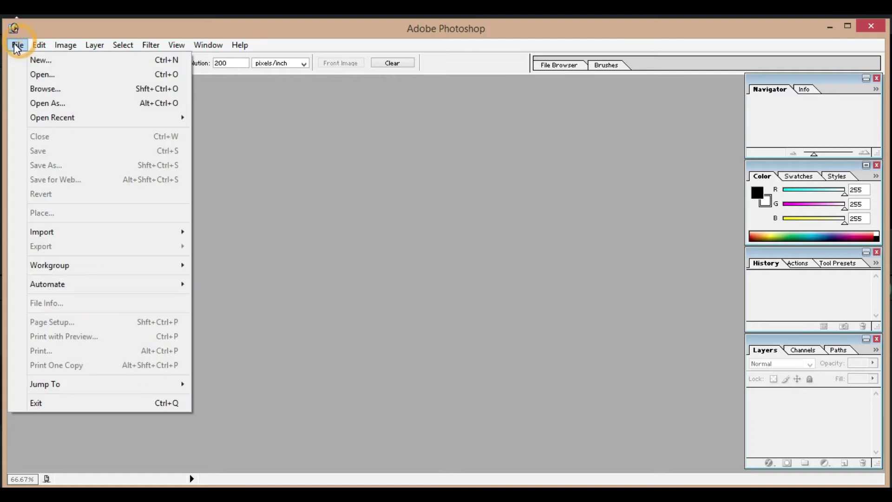
click(41, 75)
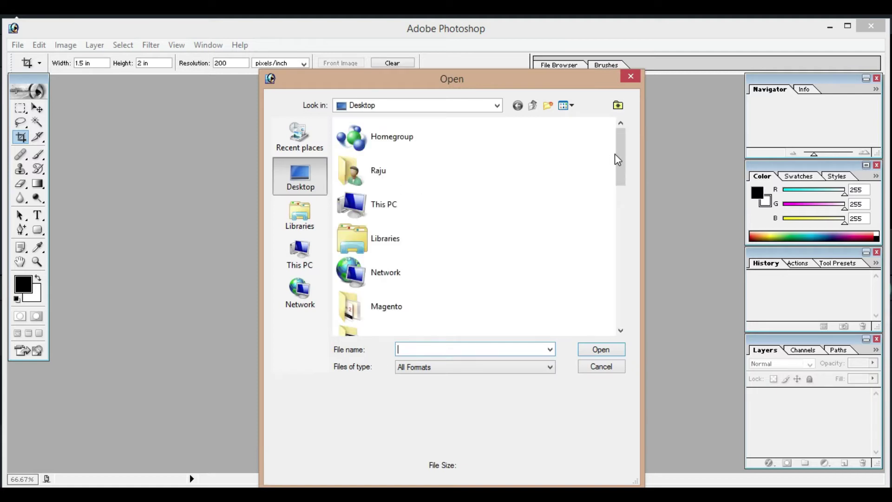
drag(617, 154, 617, 315)
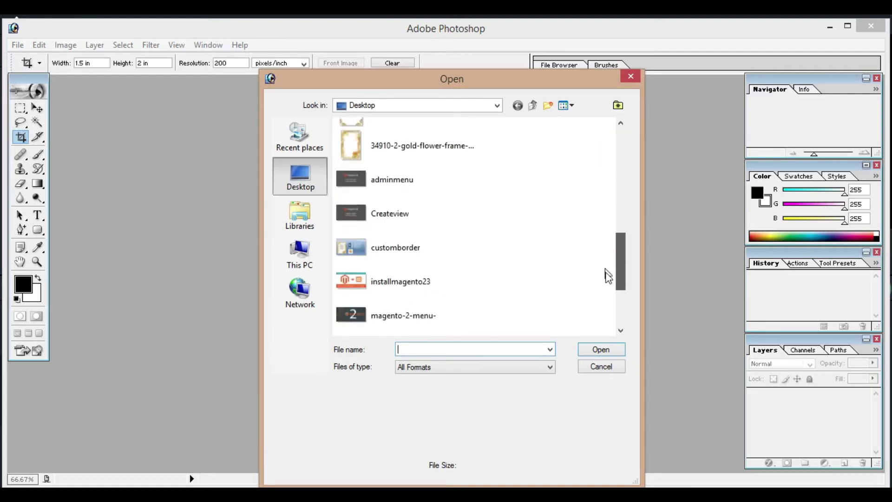
click(449, 258)
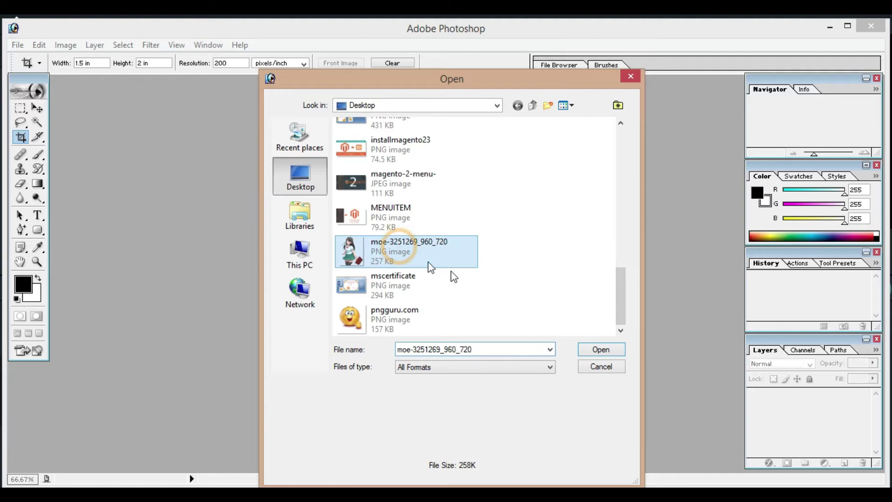
click(605, 354)
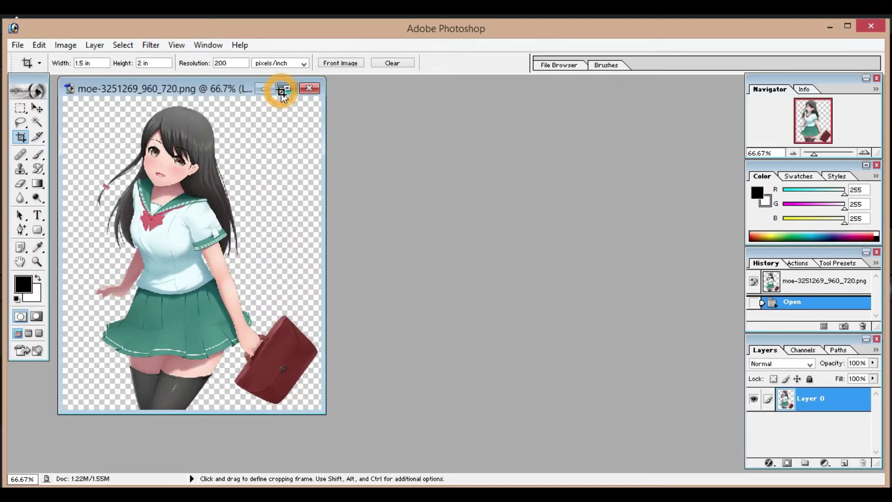
Maximize the image window and verify the crop preset: 1.5 in × 2 in at 200 pixels/inch.
click(286, 89)
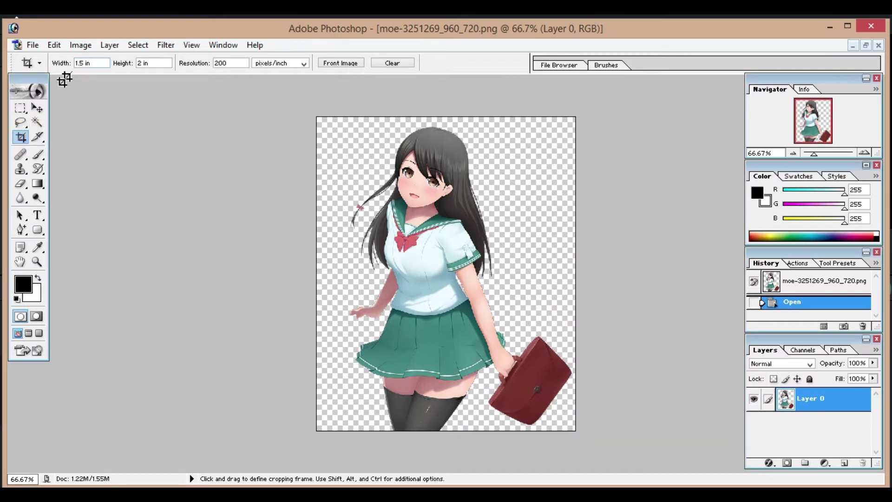
click(102, 63)
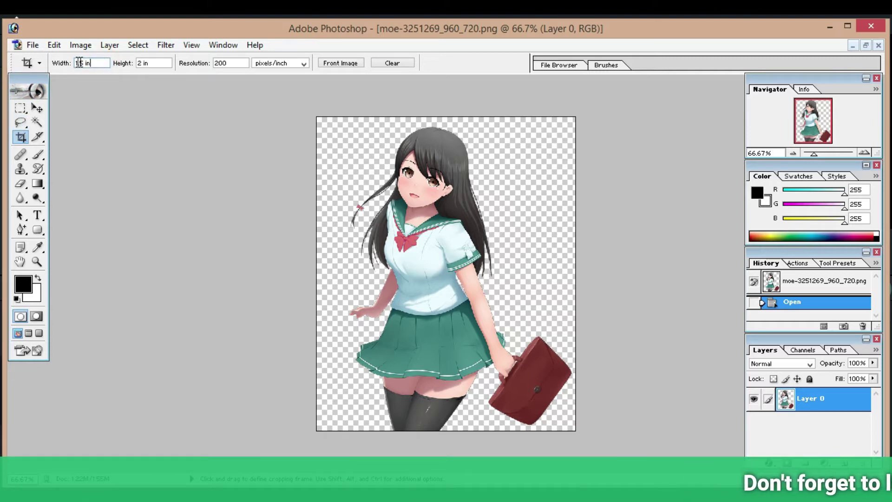
click(158, 61)
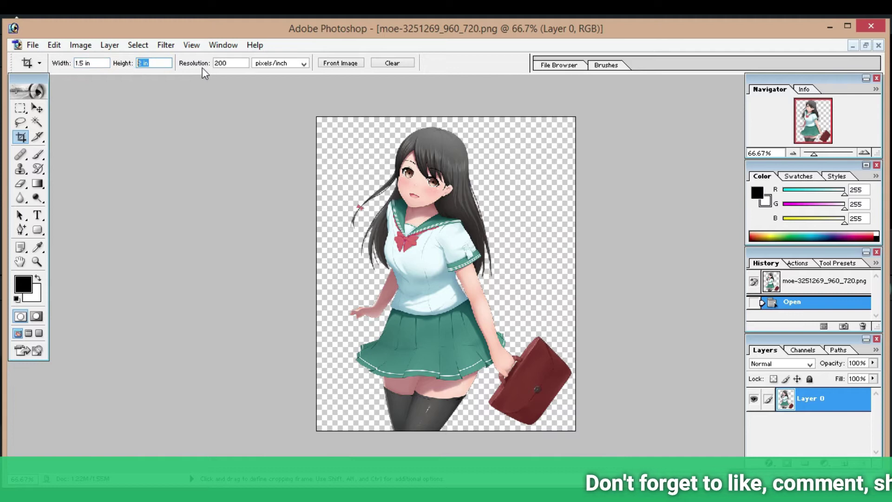
click(240, 62)
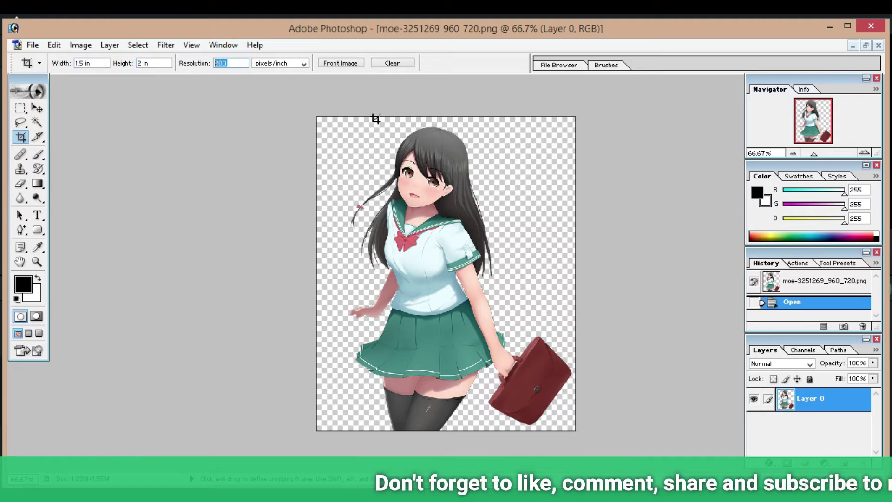
Crop the image to the girl's head and shoulders, from above her head to her chest.
mouse_move(369, 162)
mouse_down()
mouse_move(479, 273)
mouse_move(479, 306)
mouse_up()
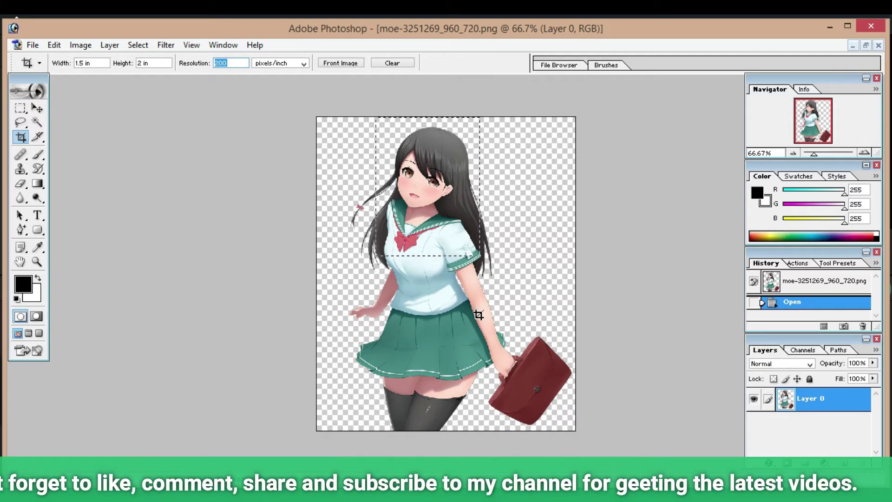
drag(478, 305, 476, 325)
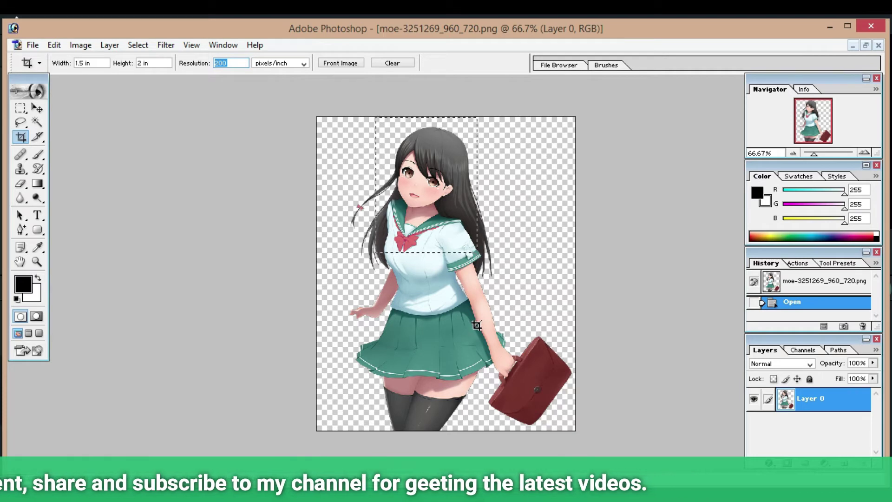
drag(477, 325, 475, 324)
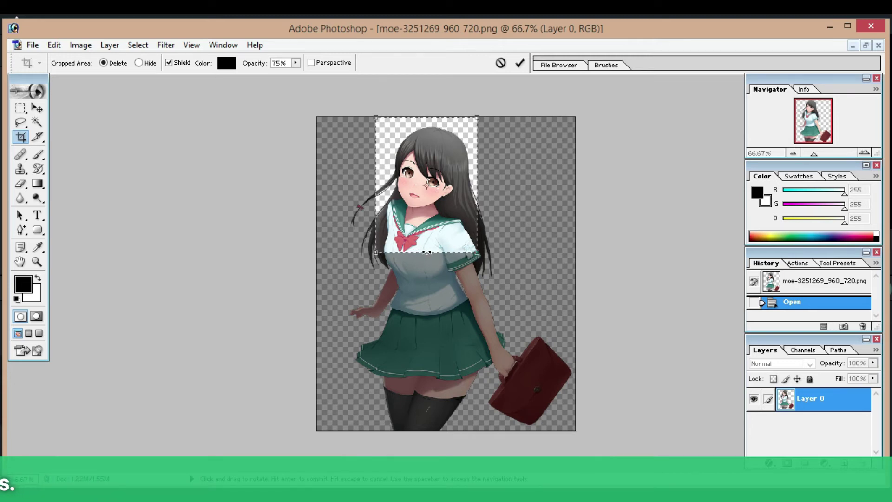
key(Return)
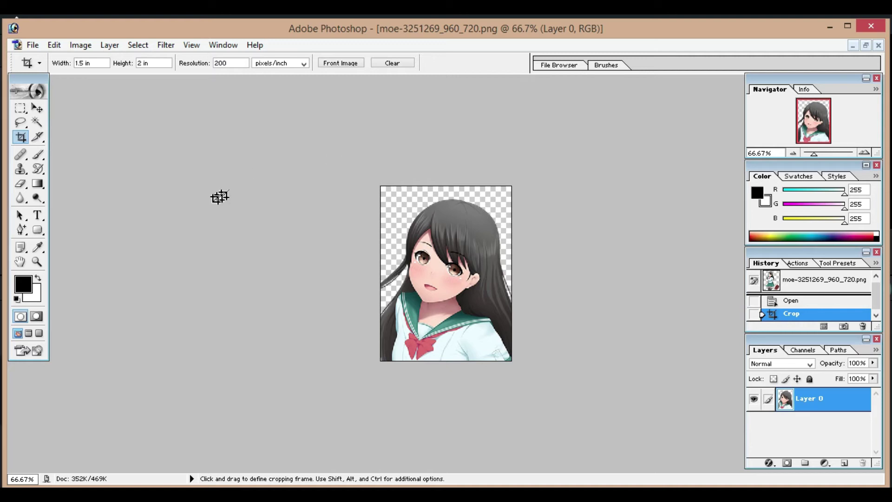
Outline the portrait with a 1 px black centre stroke.
click(54, 45)
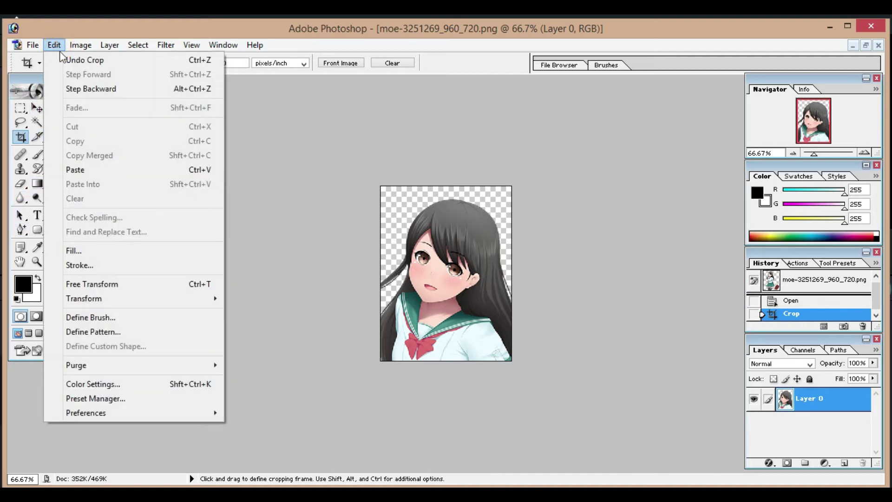
click(94, 271)
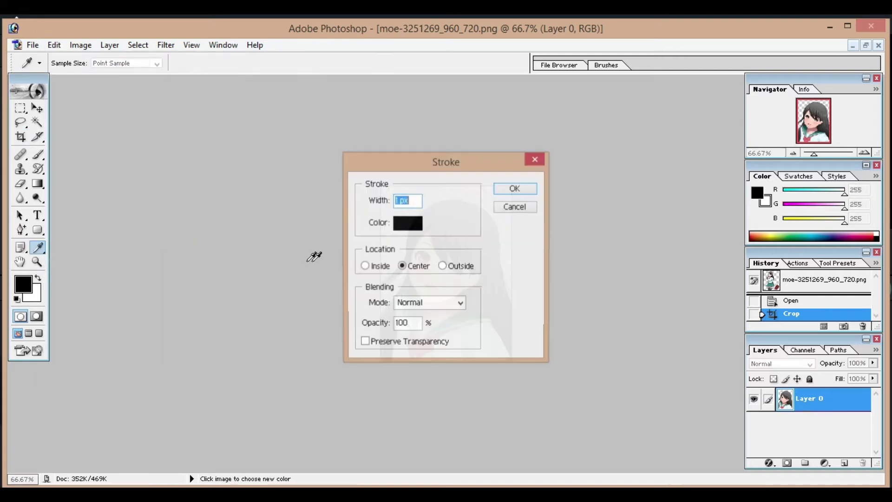
click(407, 223)
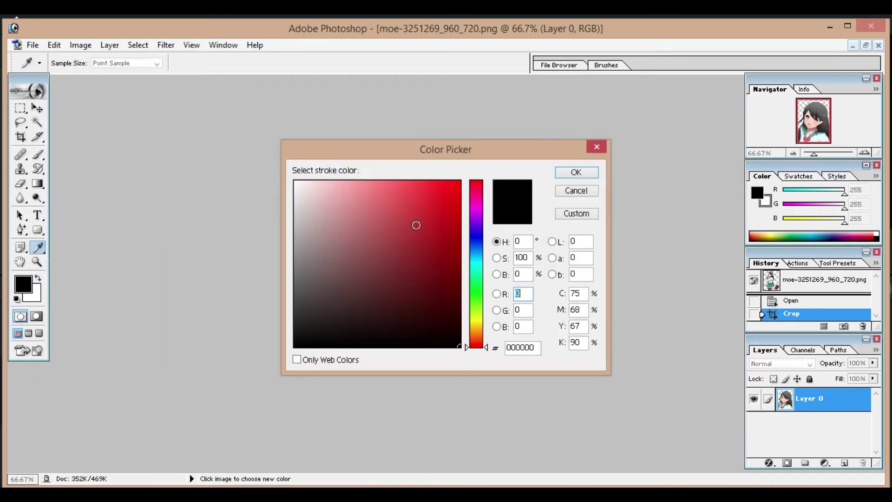
drag(435, 318, 475, 349)
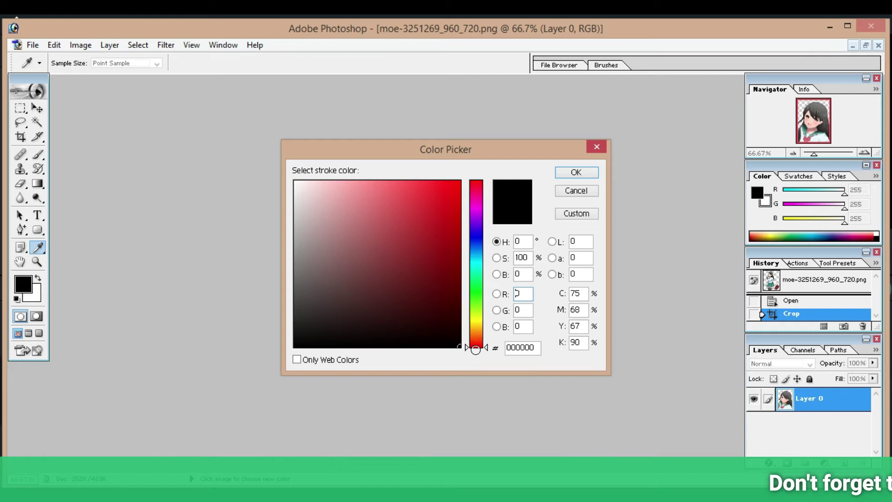
click(576, 173)
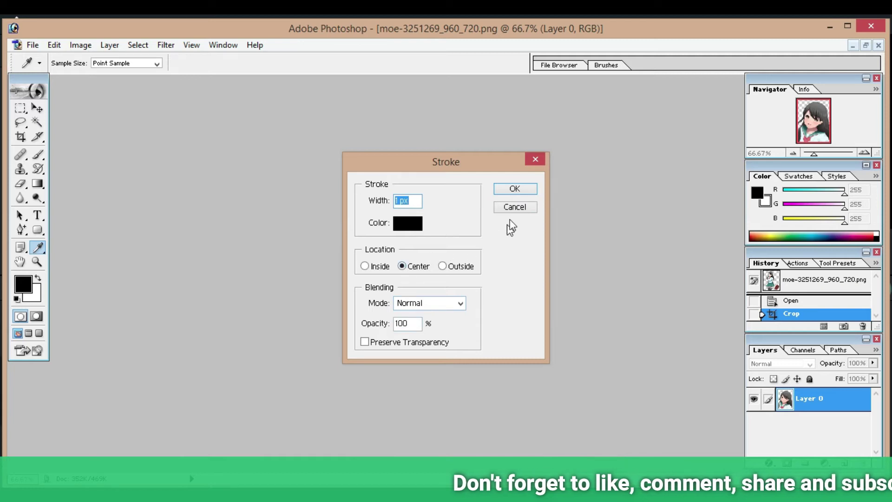
click(515, 189)
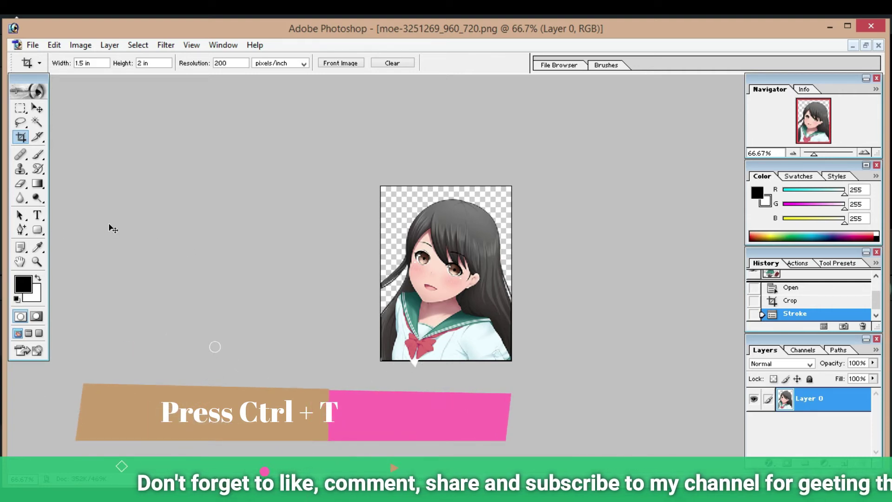
Free-transform the portrait layer to about 90.5% width and 99.2% height.
key(ctrl+t)
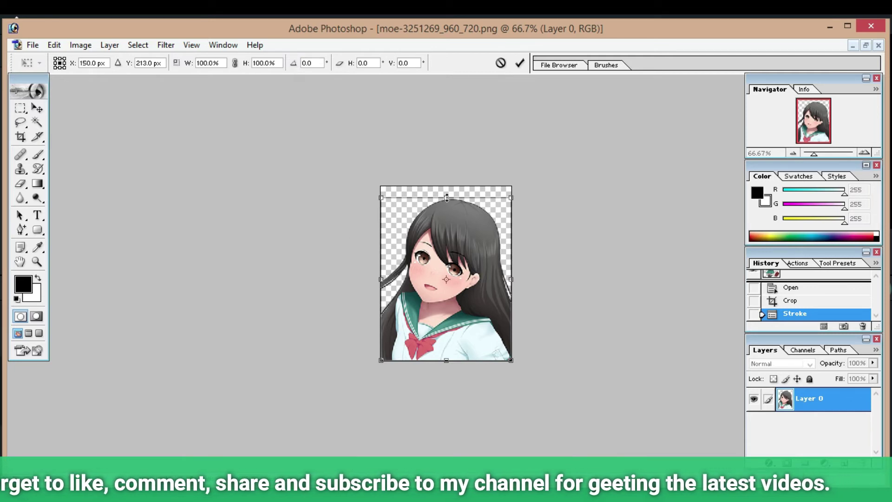
drag(447, 197, 447, 192)
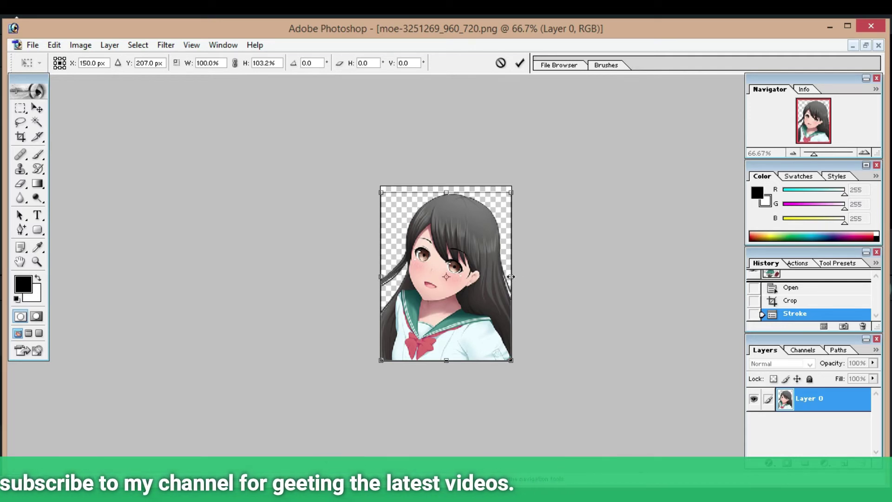
drag(511, 276, 505, 277)
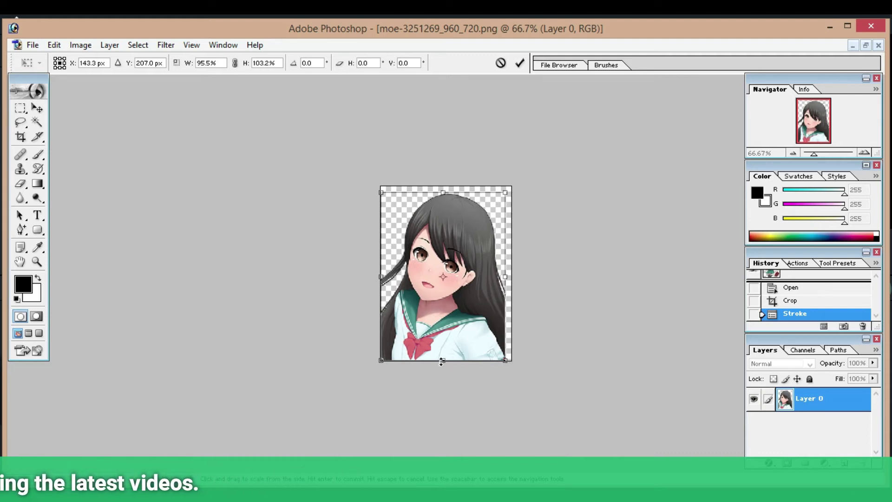
drag(443, 361, 444, 354)
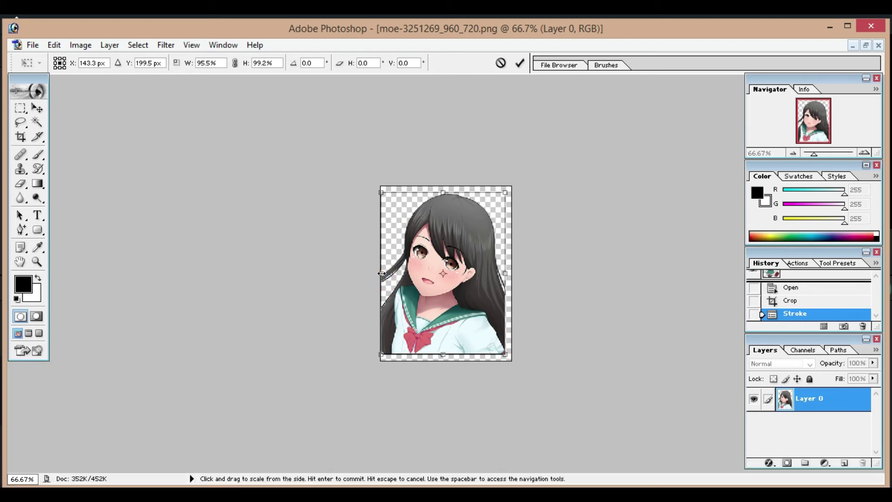
drag(383, 273, 387, 274)
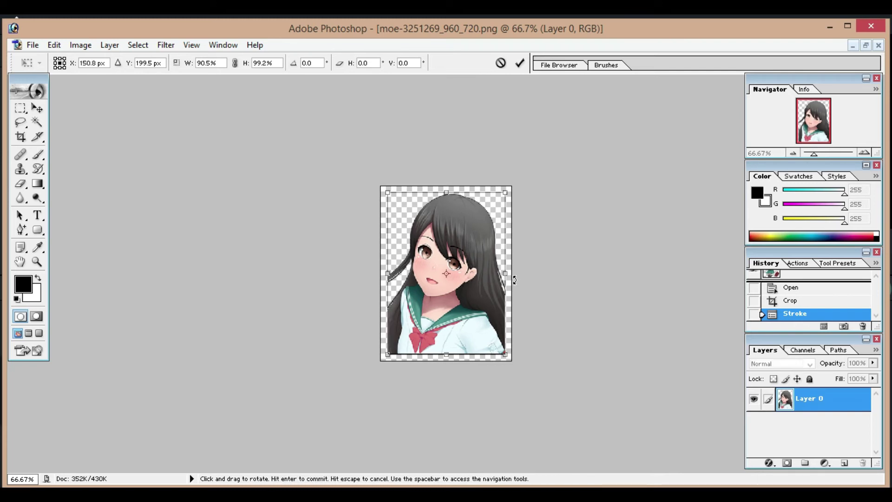
key(Return)
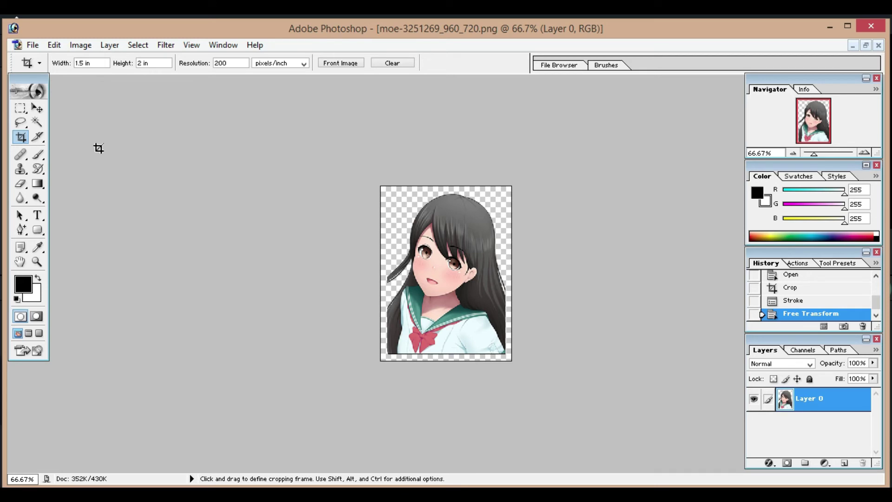
Define the trimmed portrait as a pattern named 'passphotonew'.
click(54, 46)
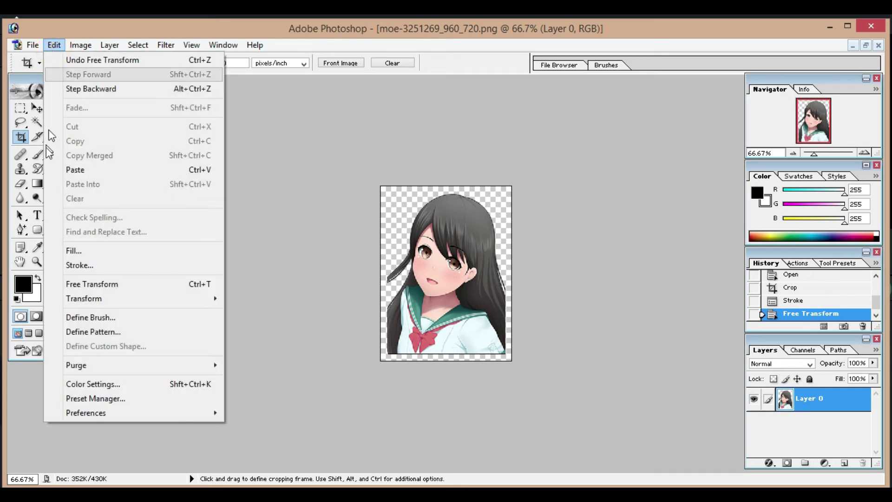
click(107, 333)
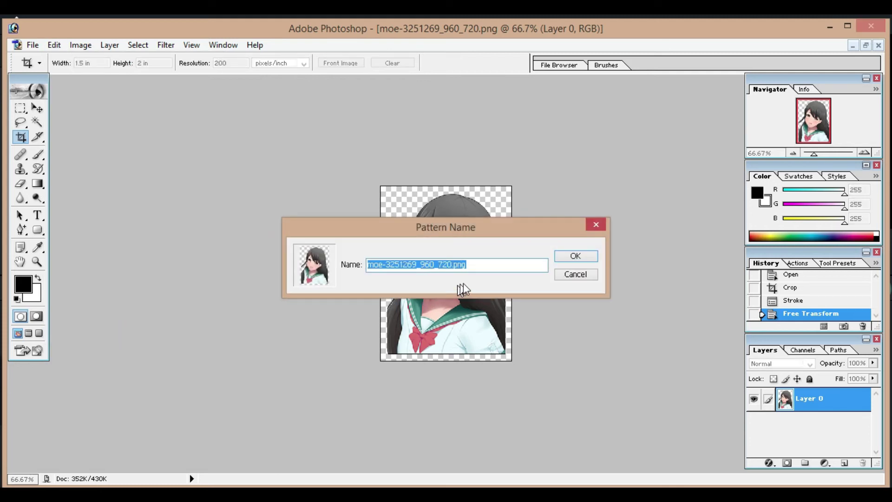
drag(472, 264, 376, 263)
text(pass)
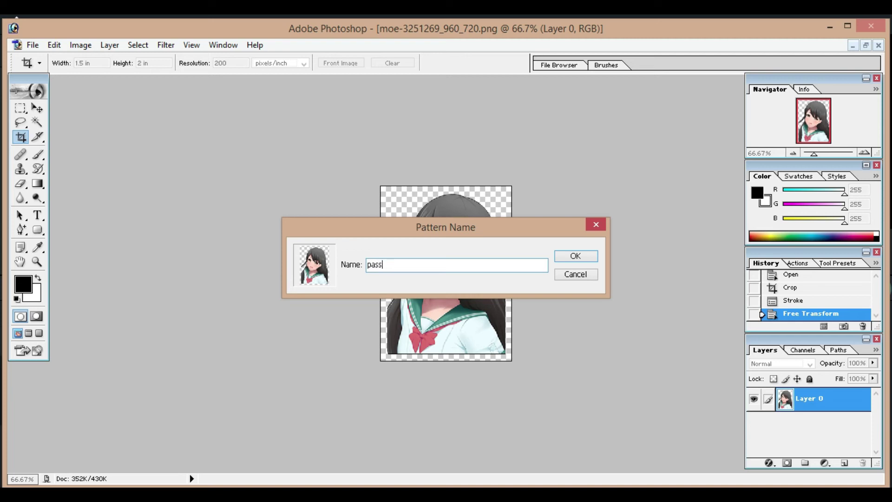
text(photonew)
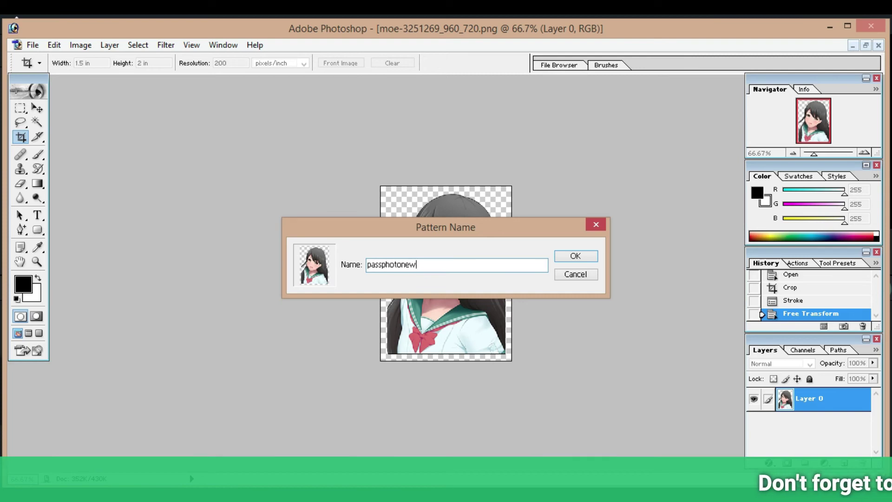
click(575, 256)
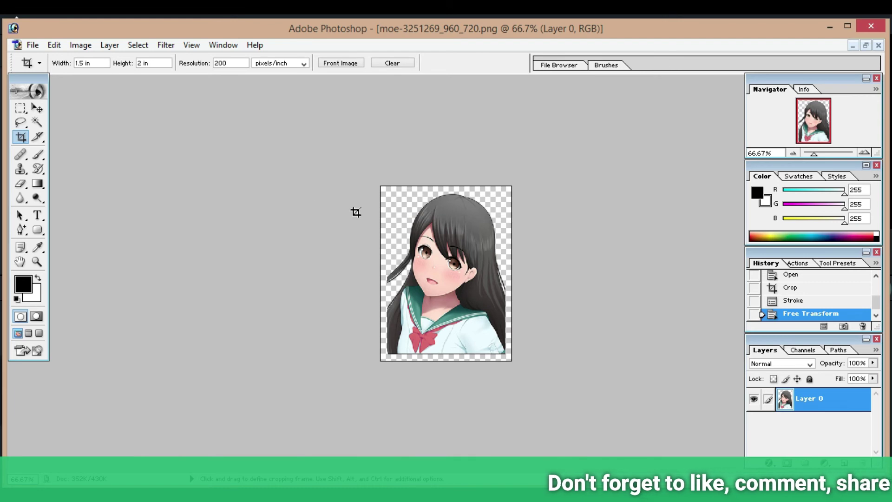
Create a new white 1200 × 800 px document at 200 pixels/inch.
click(32, 45)
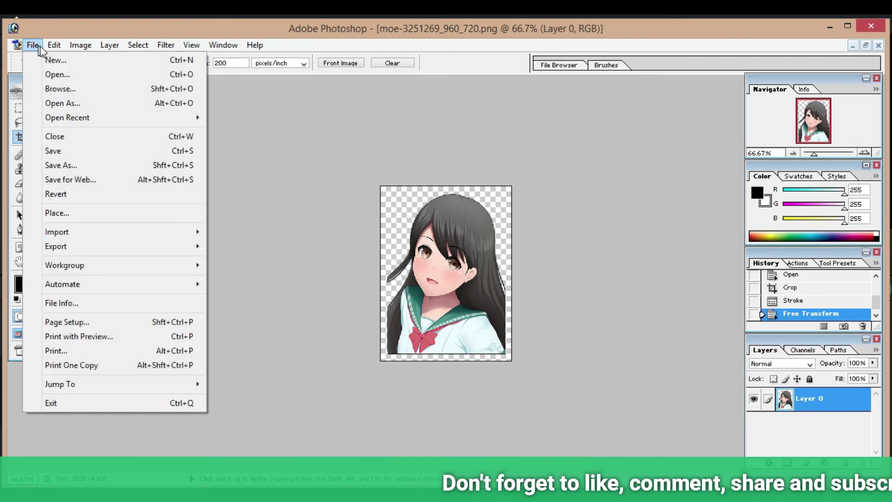
click(52, 60)
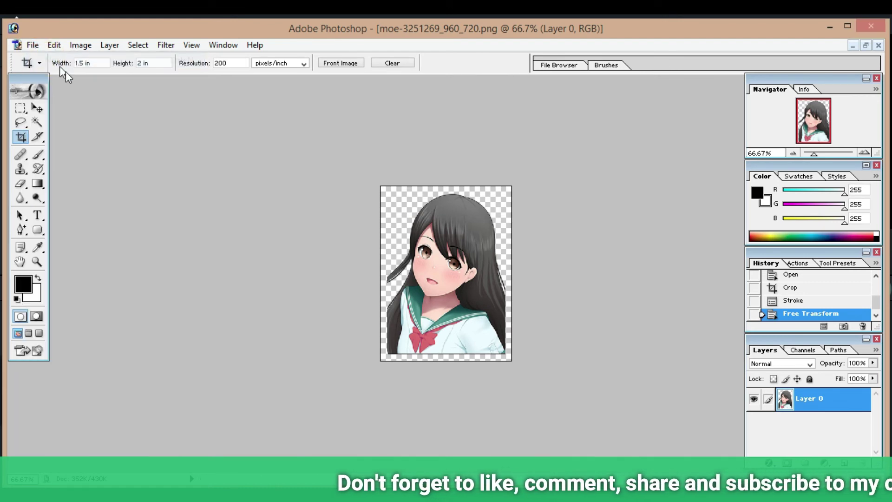
double_click(427, 228)
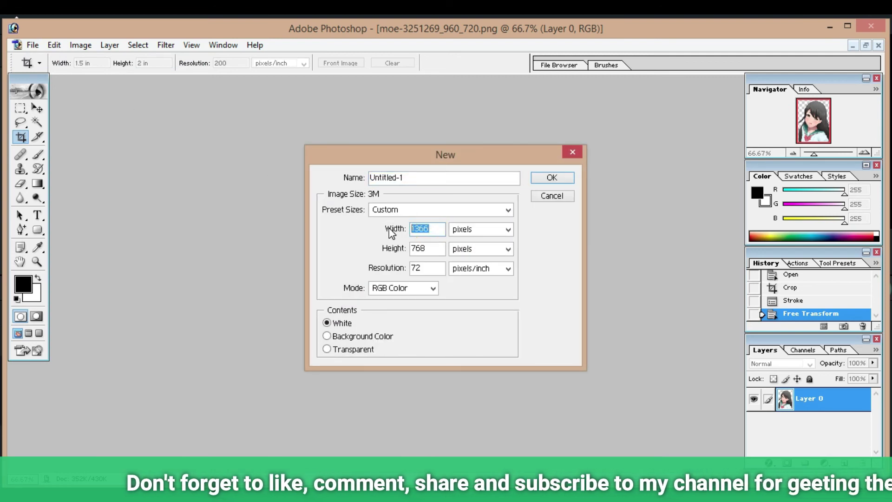
text(1200)
double_click(427, 248)
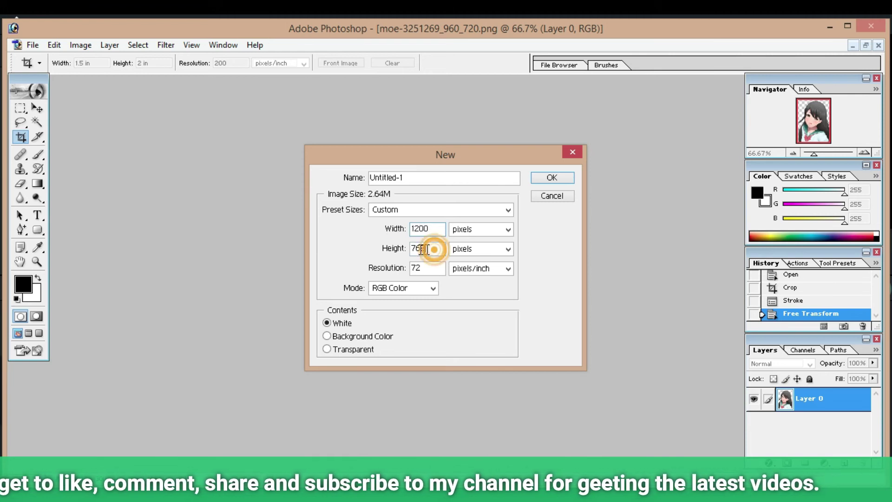
text(800)
double_click(418, 268)
text(200)
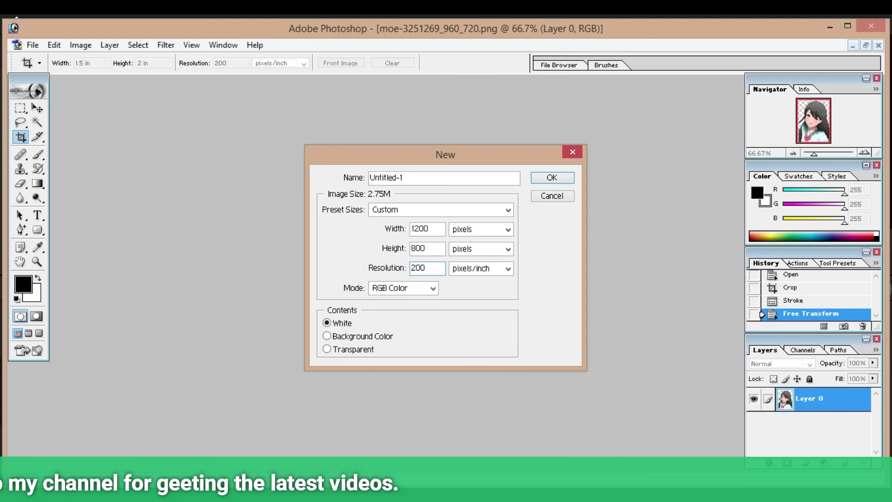
click(552, 179)
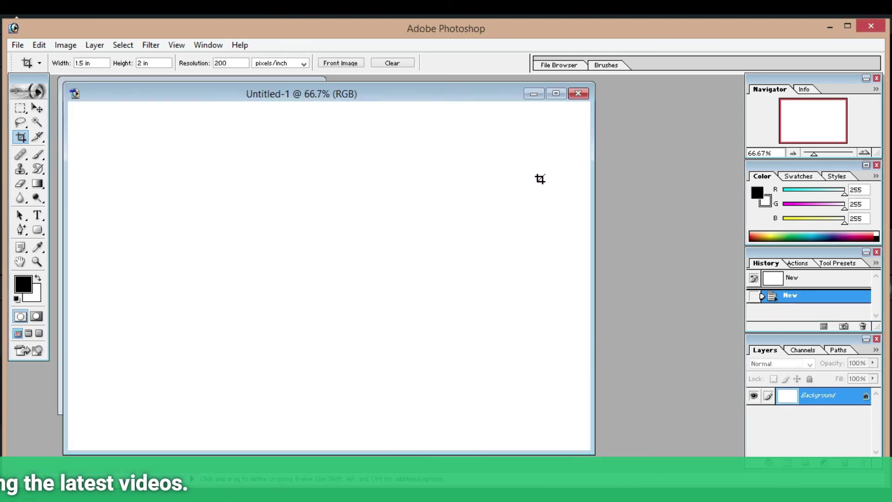
Fill Untitled-1 with the passphotonew pattern and maximize the document window.
click(39, 47)
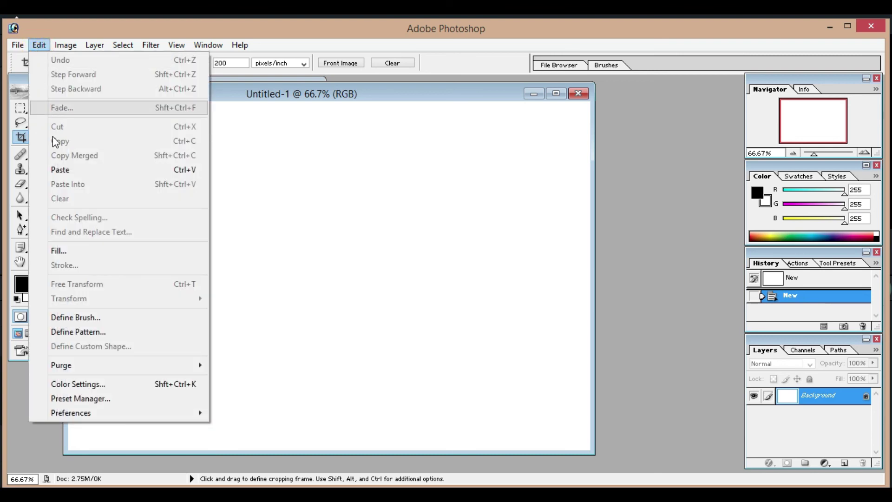
click(59, 251)
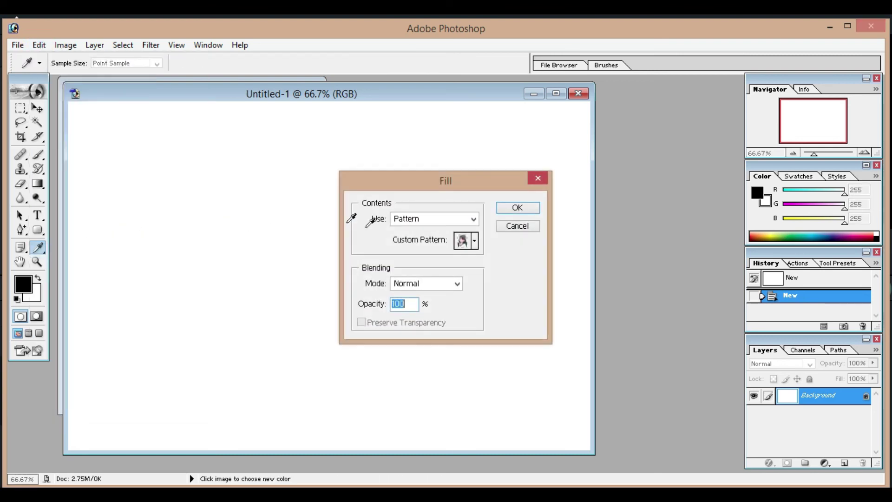
click(475, 244)
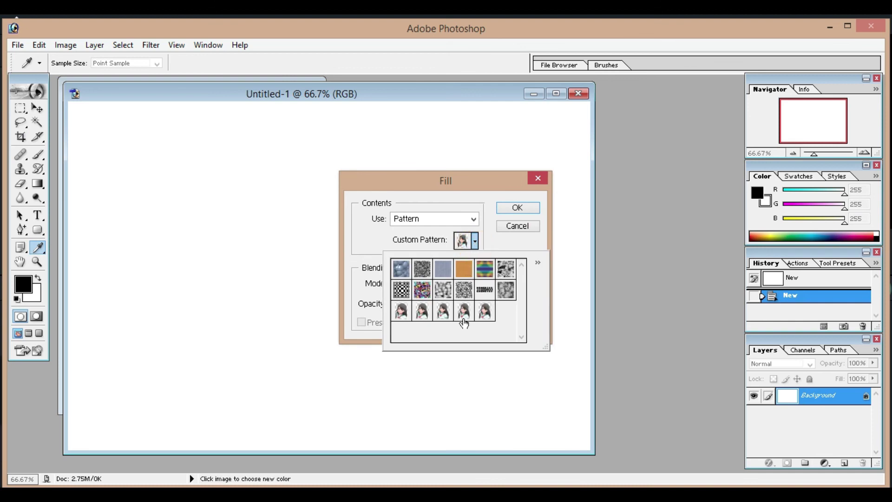
click(487, 312)
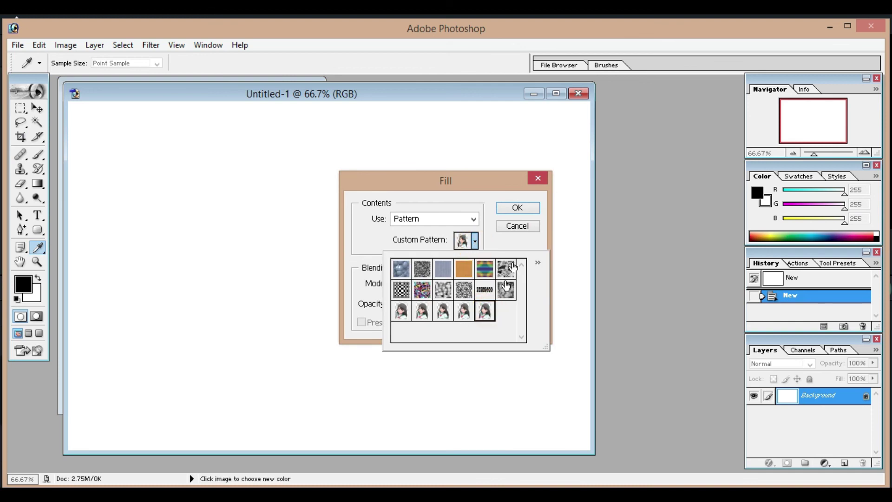
click(519, 212)
key(c)
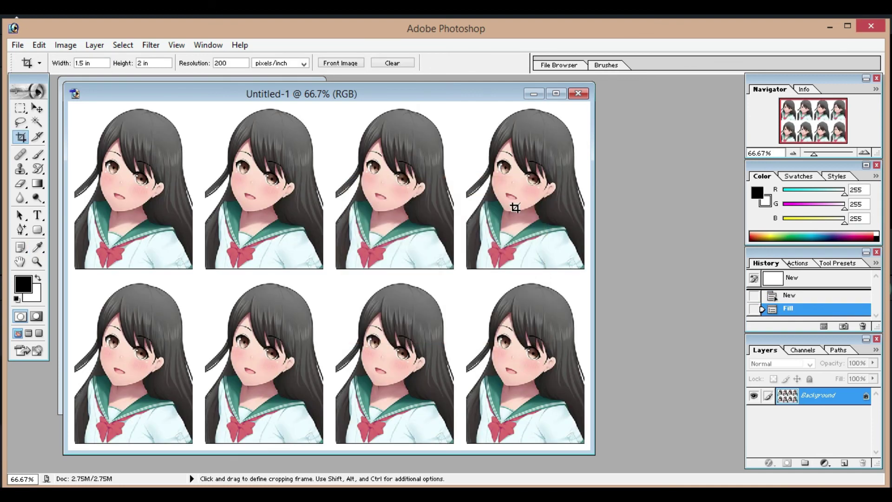
click(555, 93)
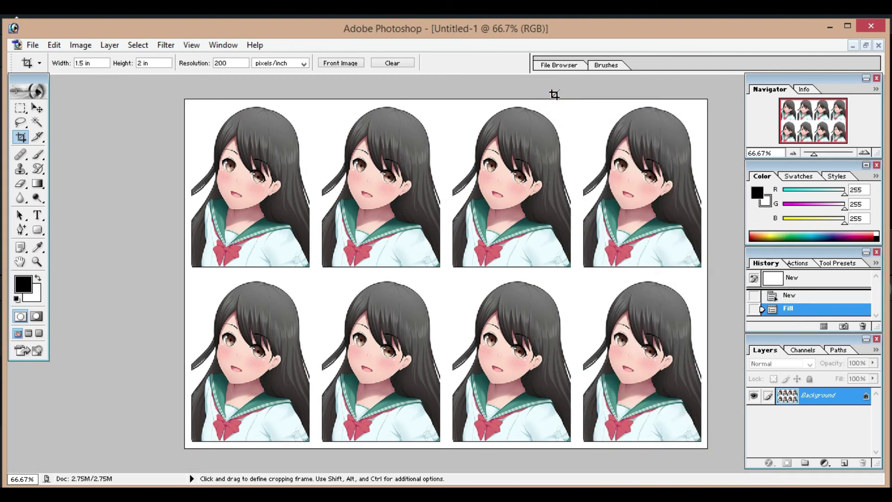